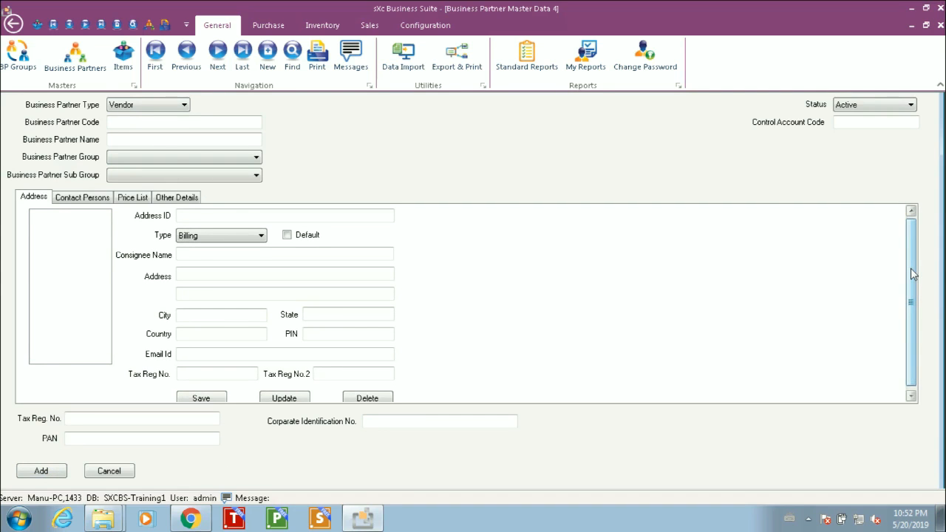
Step: Collapse the ribbon to give the business partner form more room
{"action": "left_click_drag", "start_coordinate": [910, 268], "coordinate": [910, 246]}
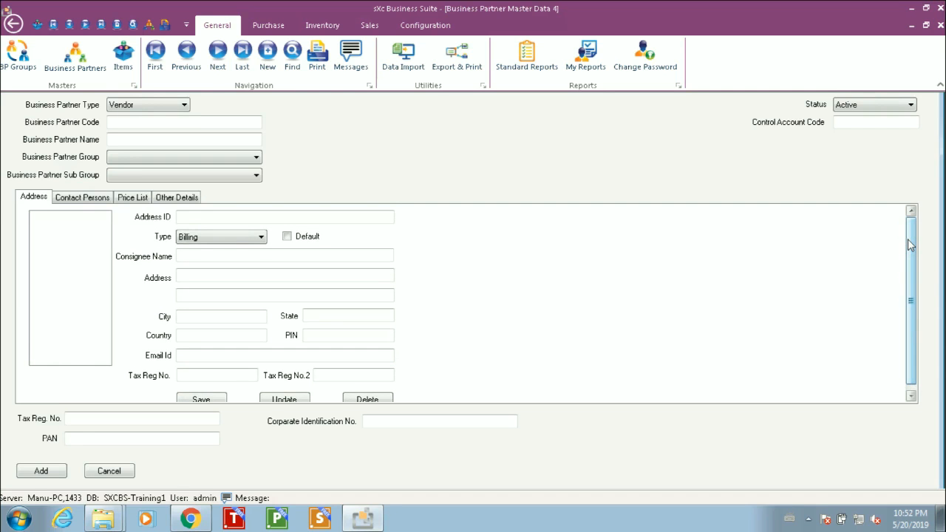
{"action": "left_click_drag", "start_coordinate": [911, 246], "coordinate": [910, 246]}
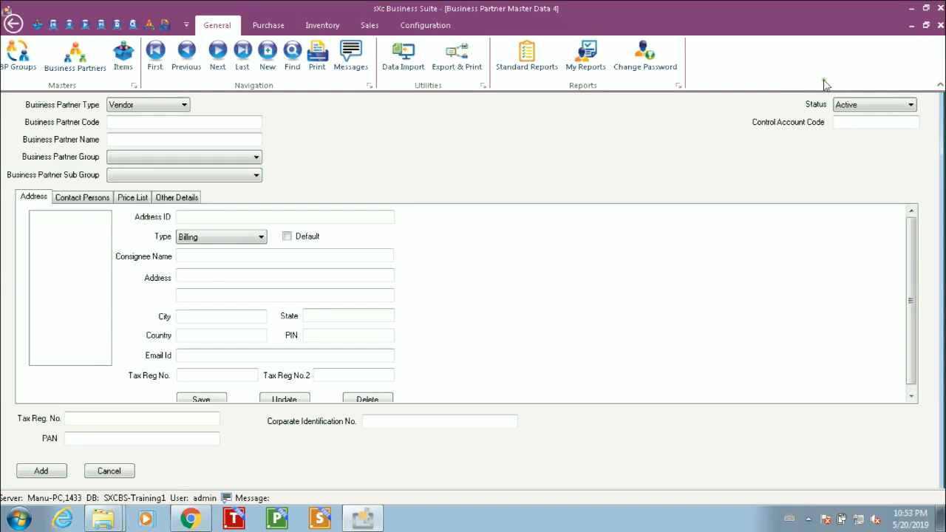
{"action": "left_click", "coordinate": [939, 88]}
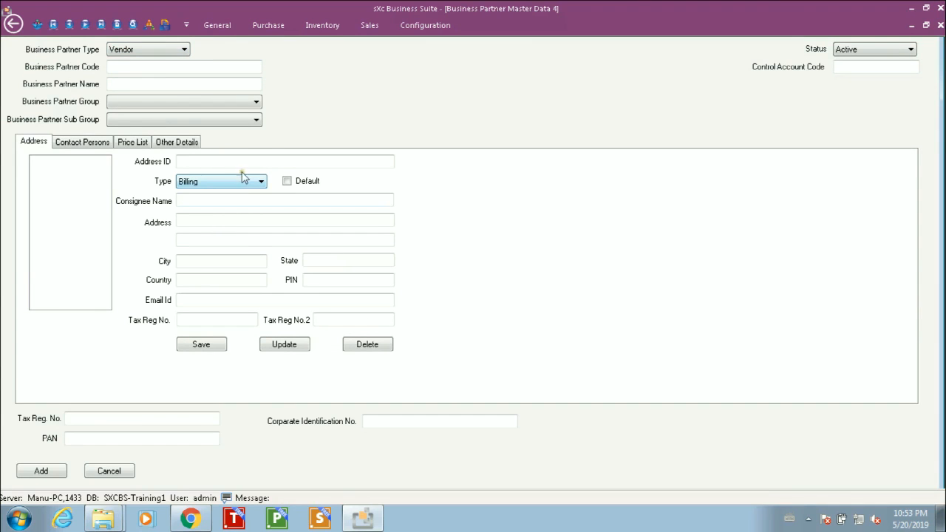
Step: Set the Business Partner Type to Customer
{"action": "left_click", "coordinate": [164, 49]}
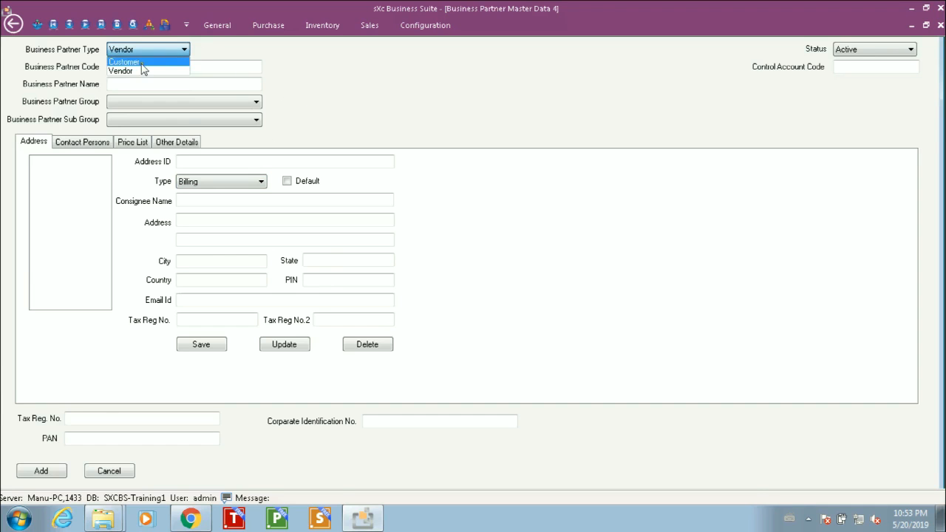
{"action": "left_click", "coordinate": [139, 62]}
{"action": "left_click", "coordinate": [134, 64]}
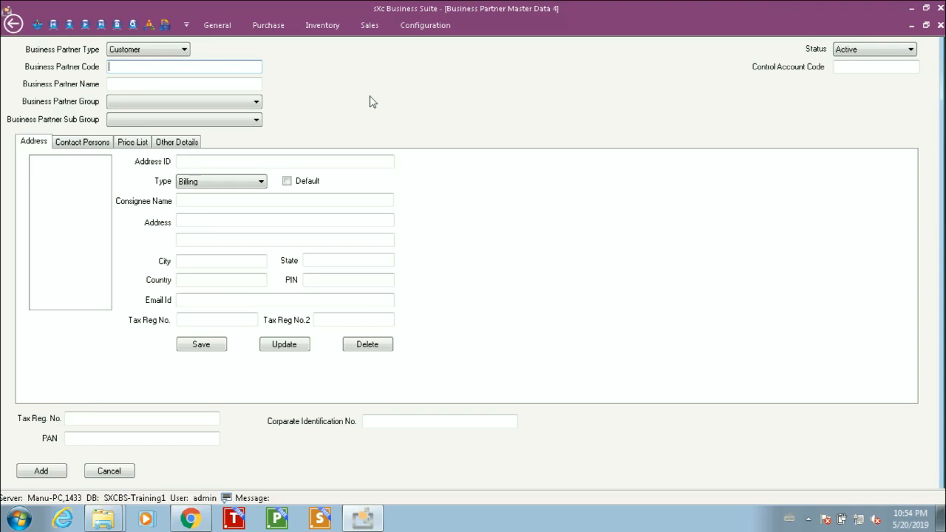
Step: Enter C0001 as the business partner code and Gamma Automotives as its name
{"action": "type", "text": "C0001"}
{"action": "key", "text": "Tab"}
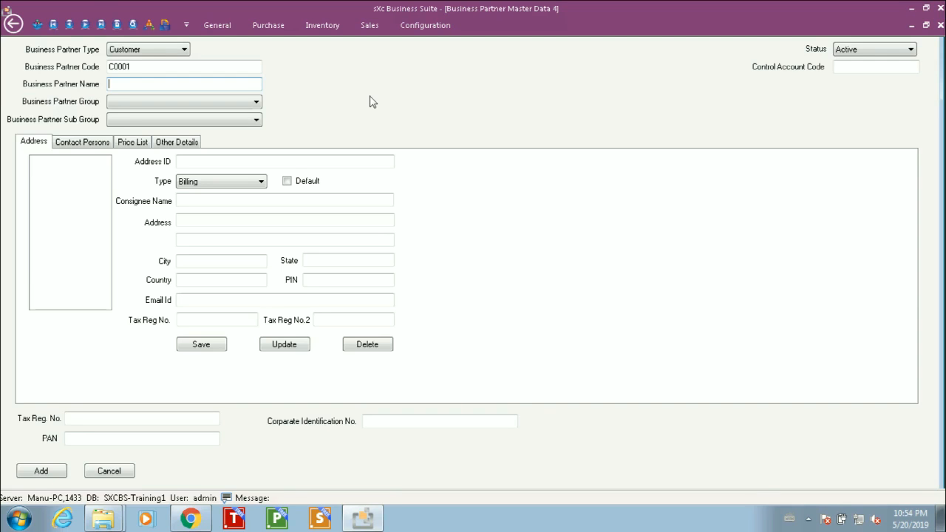
{"action": "type", "text": "Gamma Automotives"}
{"action": "key", "text": "Tab"}
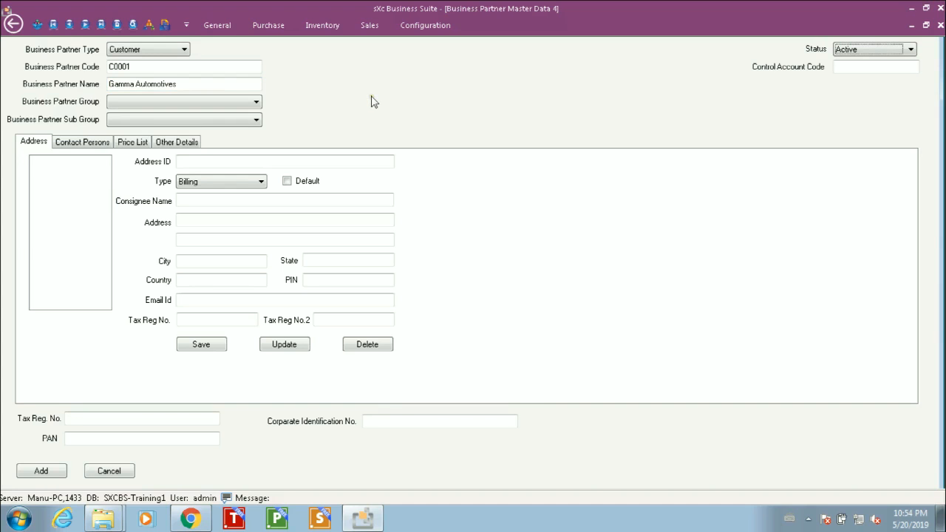
{"action": "left_click", "coordinate": [245, 107]}
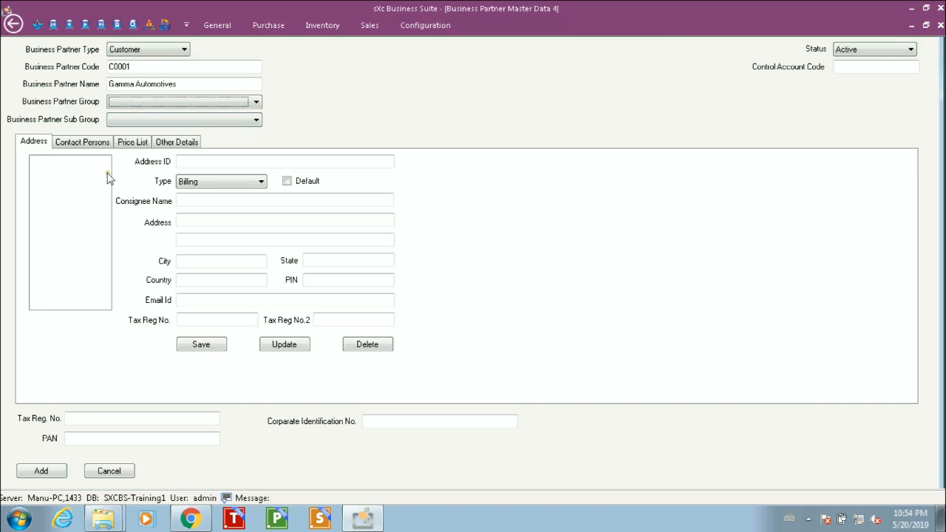
{"action": "left_click", "coordinate": [34, 143]}
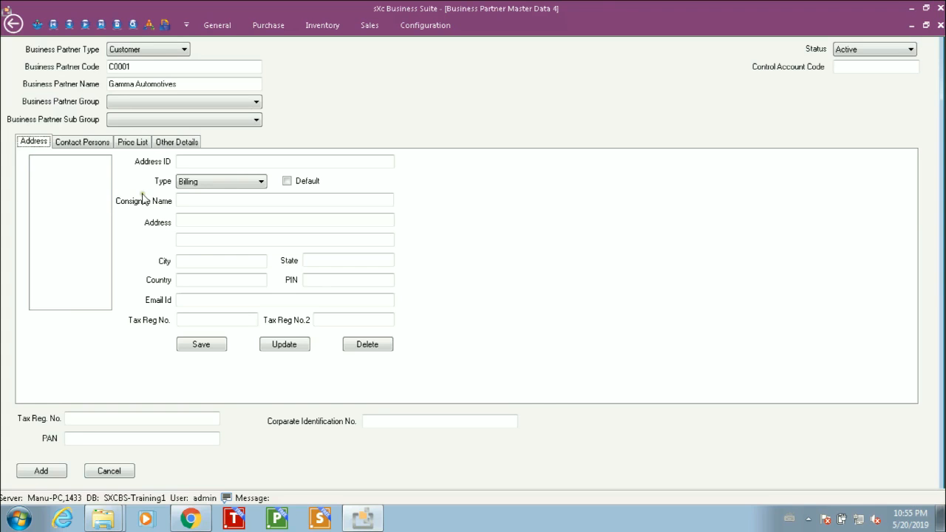
{"action": "left_click", "coordinate": [201, 158]}
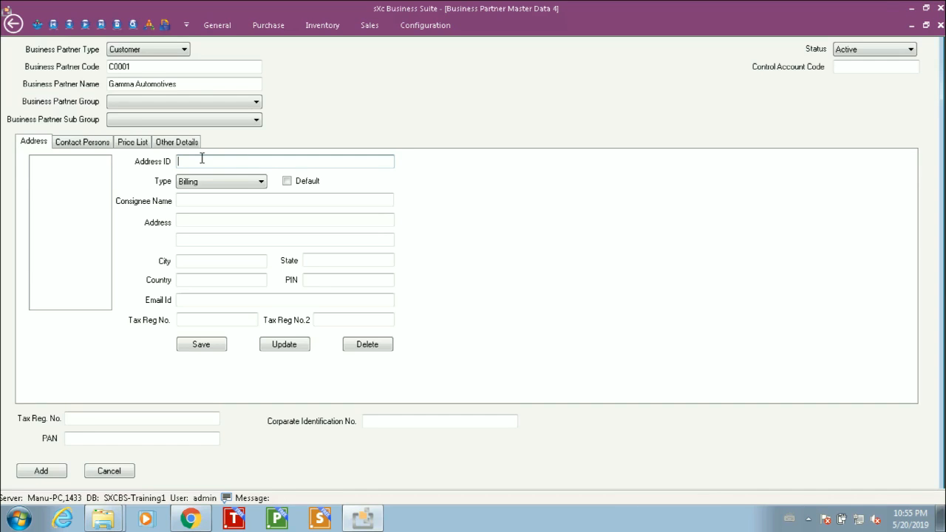
Step: Add address ID Delhi as a Billing address and mark it Default
{"action": "type", "text": "Delhi"}
{"action": "key", "text": "Tab"}
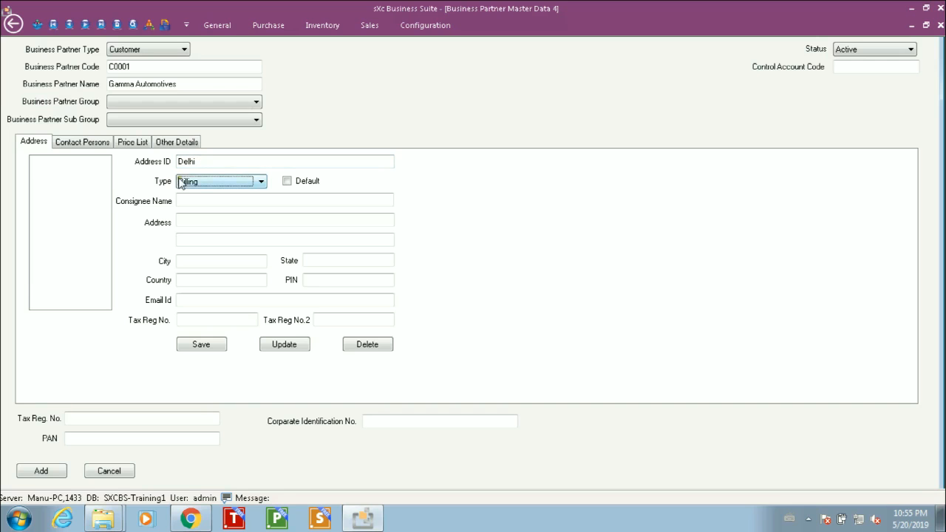
{"action": "left_click", "coordinate": [262, 182]}
{"action": "left_click", "coordinate": [263, 183]}
{"action": "left_click", "coordinate": [286, 181]}
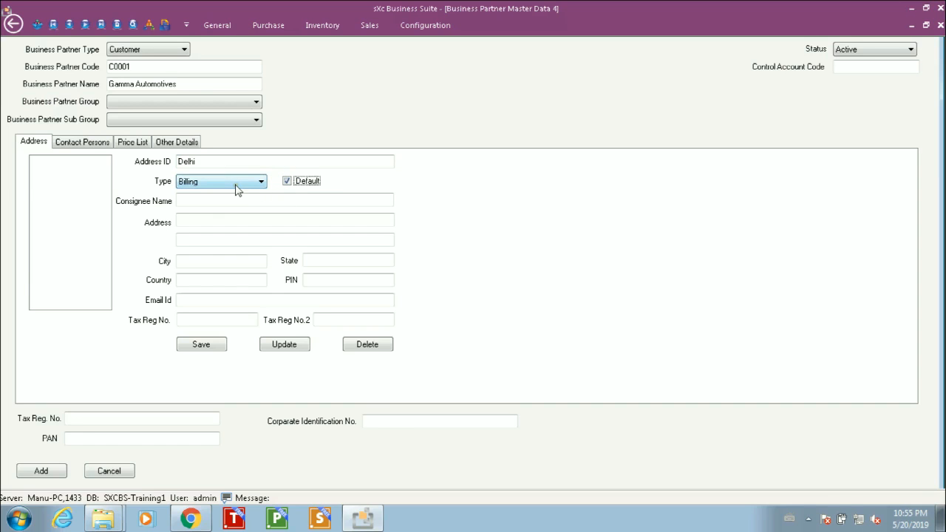
{"action": "left_click", "coordinate": [197, 200]}
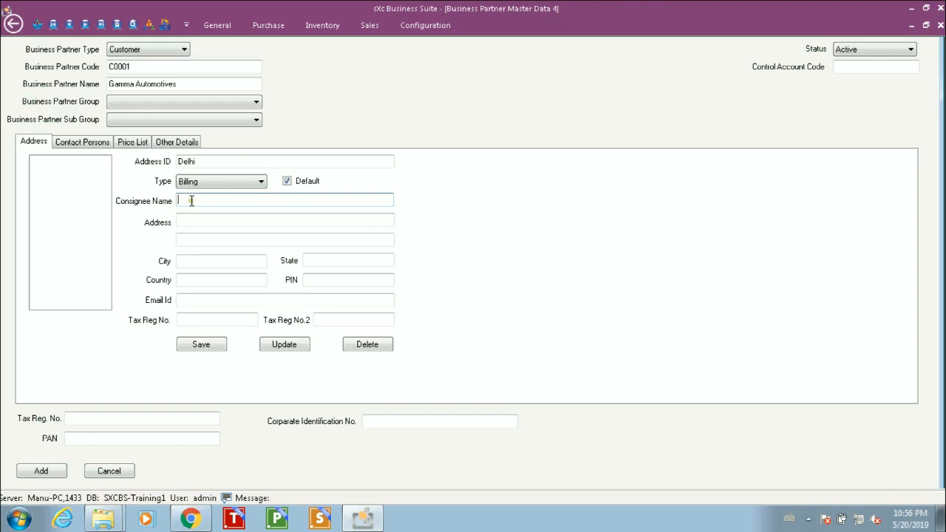
Step: Enter both street address lines for the Delhi billing address
{"action": "left_click", "coordinate": [191, 215]}
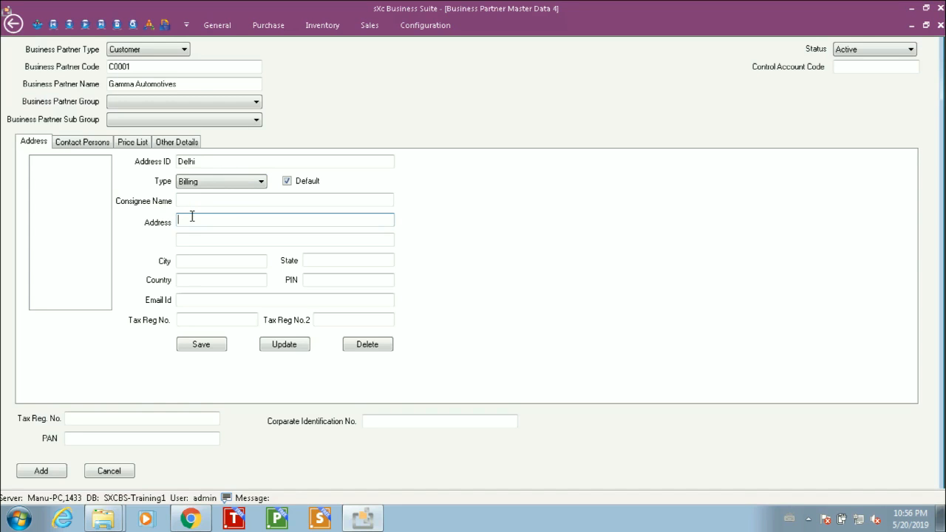
{"action": "type", "text": "Plot No. 123, Shahzada Bagh Industrial "}
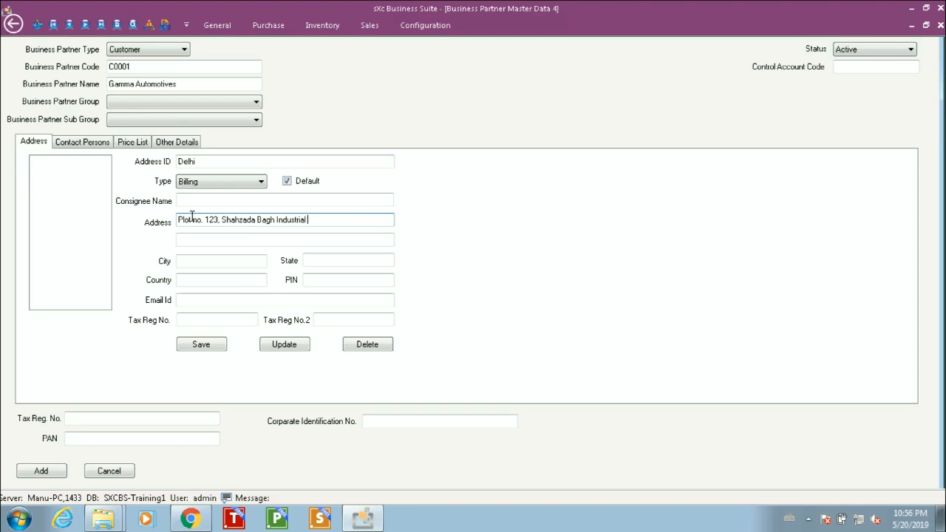
{"action": "type", "text": "Area"}
{"action": "key", "text": "Tab"}
{"action": "type", "text": "Near "}
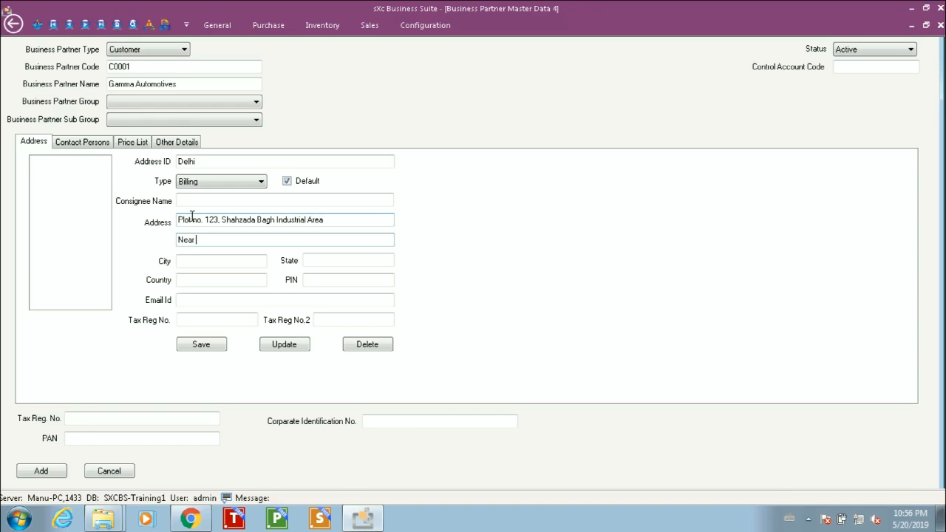
{"action": "type", "text": "Mohan Mall"}
Step: Fill in city New Delhi, state Delhi, country India and the PIN code
{"action": "key", "text": "Tab"}
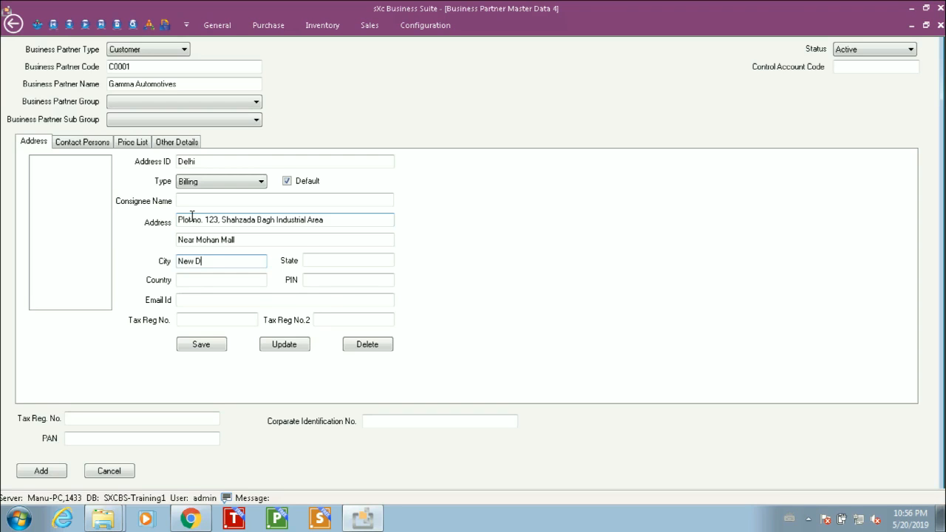
{"action": "key", "text": "Tab"}
{"action": "type", "text": "Del"}
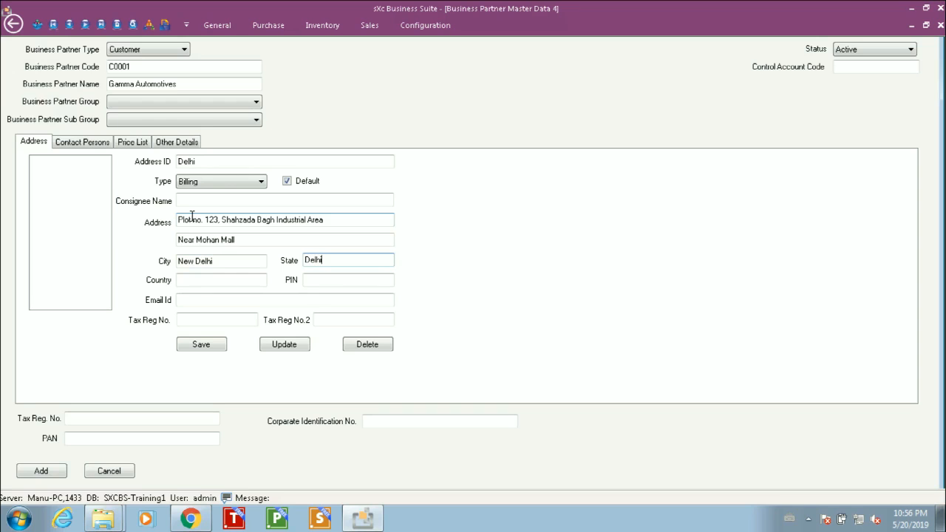
{"action": "key", "text": "Tab"}
{"action": "type", "text": "India"}
{"action": "key", "text": "Tab"}
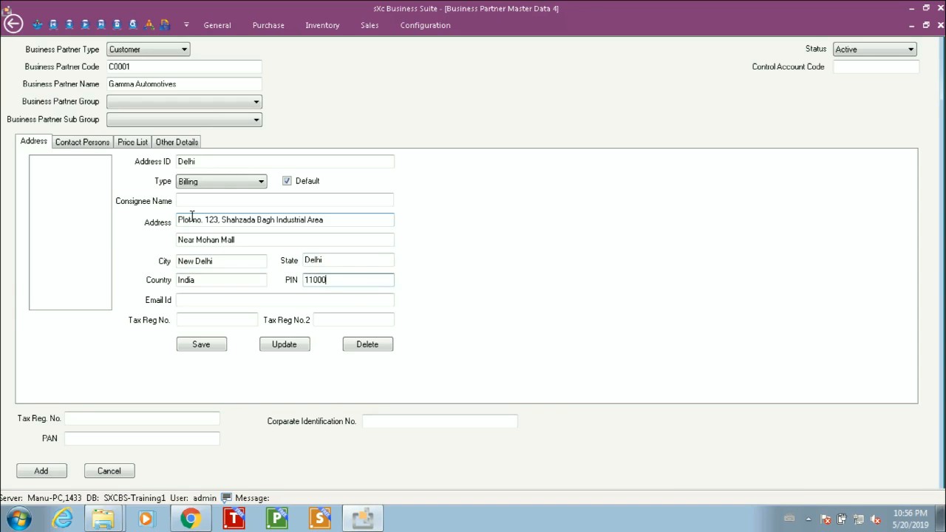
{"action": "key", "text": "Tab"}
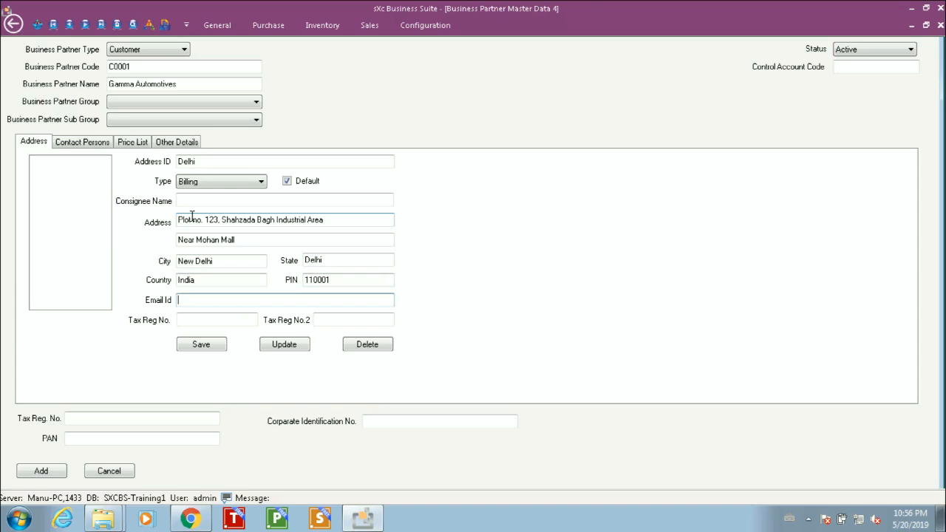
{"action": "key", "text": "Tab"}
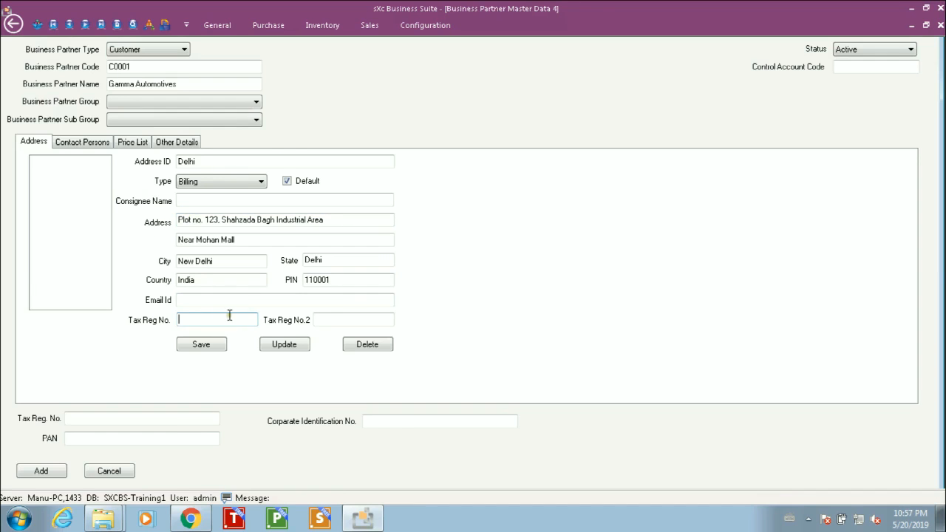
Step: Save the Delhi address and clear the address form for a new one
{"action": "left_click", "coordinate": [213, 345]}
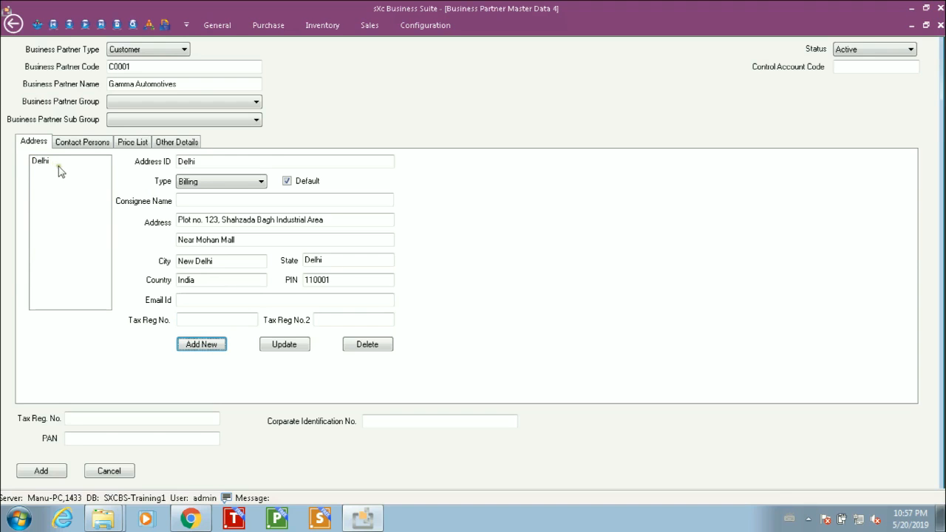
{"action": "left_click", "coordinate": [202, 345]}
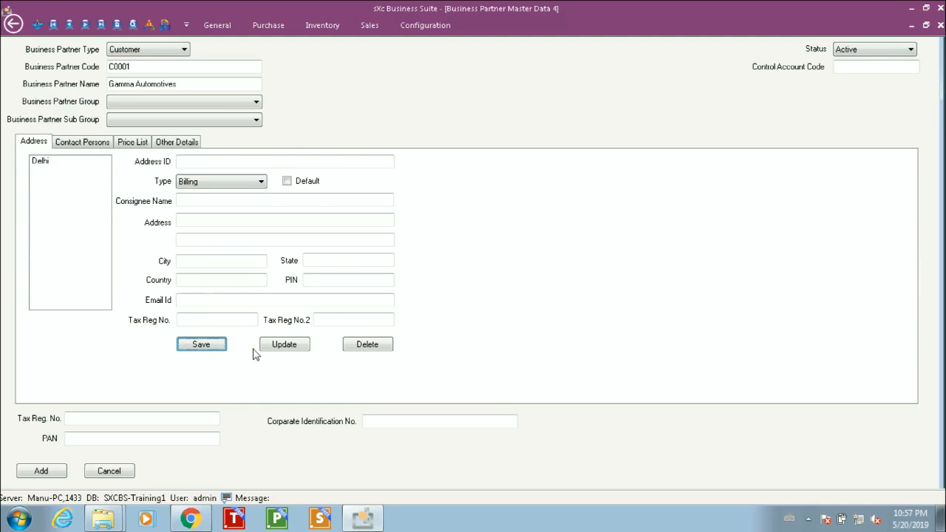
Step: Start the second address Gzb and set its type to Shipping
{"action": "left_click", "coordinate": [200, 162]}
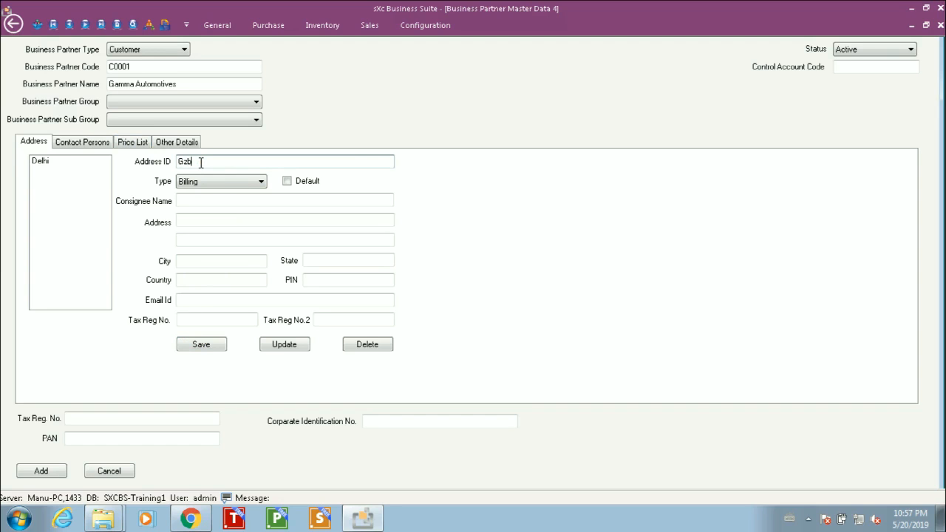
{"action": "left_click", "coordinate": [220, 181]}
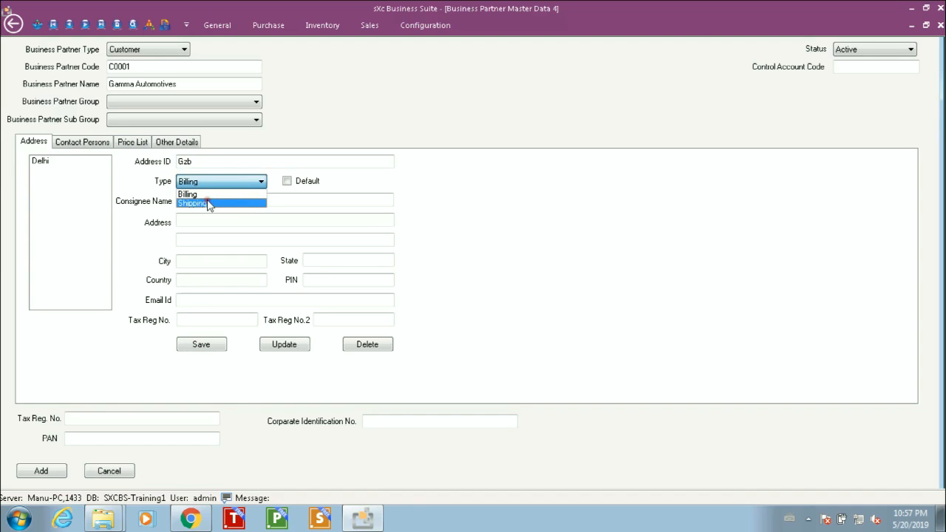
{"action": "left_click", "coordinate": [207, 203]}
{"action": "left_click", "coordinate": [206, 201]}
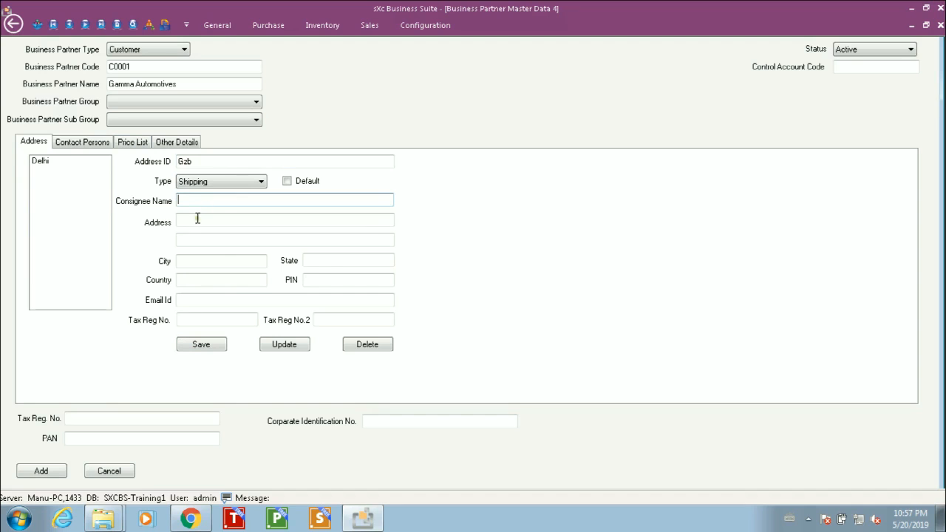
Step: Enter the first street address line for the Gzb shipping address
{"action": "left_click", "coordinate": [197, 222]}
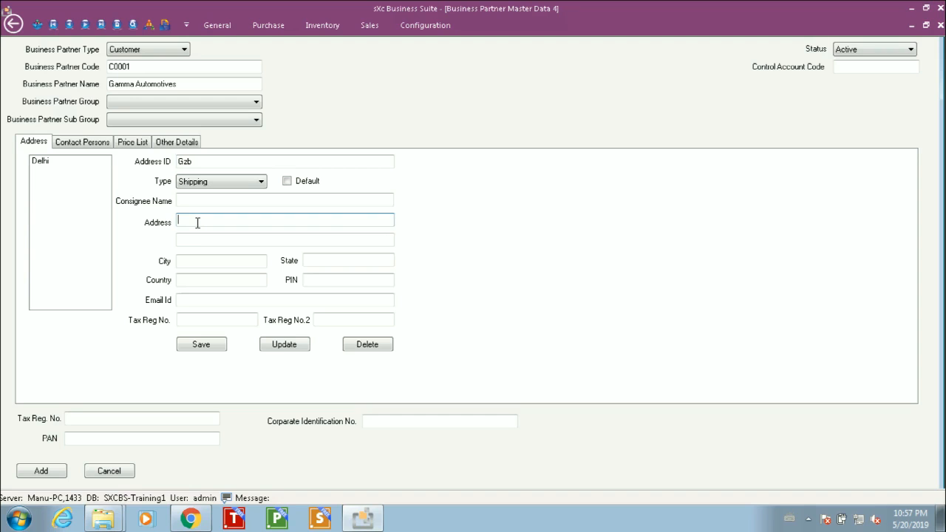
{"action": "type", "text": "Plot N"}
{"action": "type", "text": "o. 111, Sahibabad Indus"}
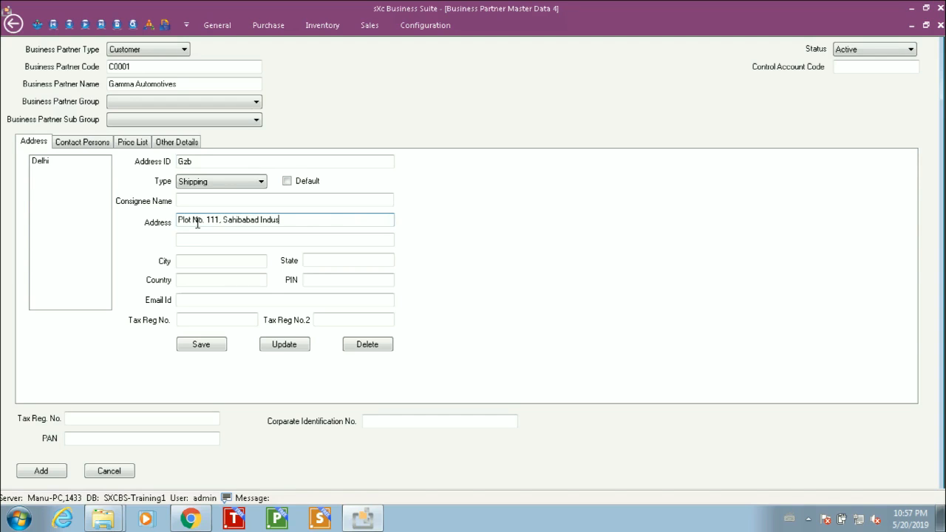
{"action": "type", "text": "n"}
{"action": "key", "text": "BackSpace"}
{"action": "type", "text": "trial Area"}
{"action": "key", "text": "Tab"}
Step: Fill in the second street line, city Ghaziabad, state UP, country India and the PIN
{"action": "type", "text": "S"}
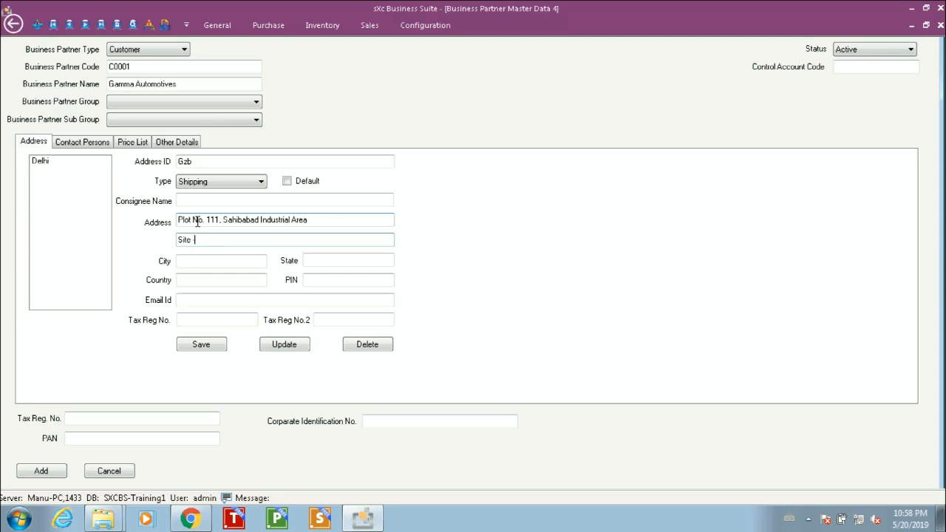
{"action": "type", "text": "ite - IV,"}
{"action": "key", "text": "Tab"}
{"action": "type", "text": "Ghaziabad"}
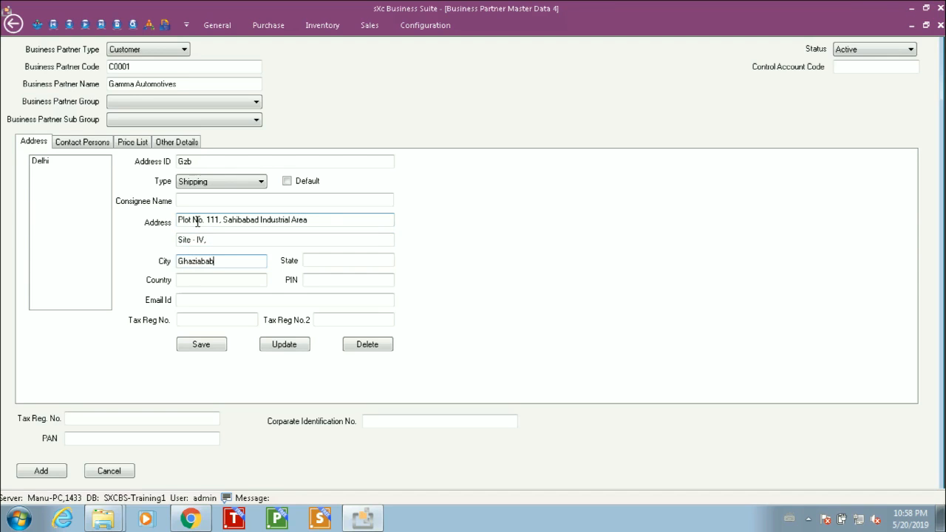
{"action": "key", "text": "Tab"}
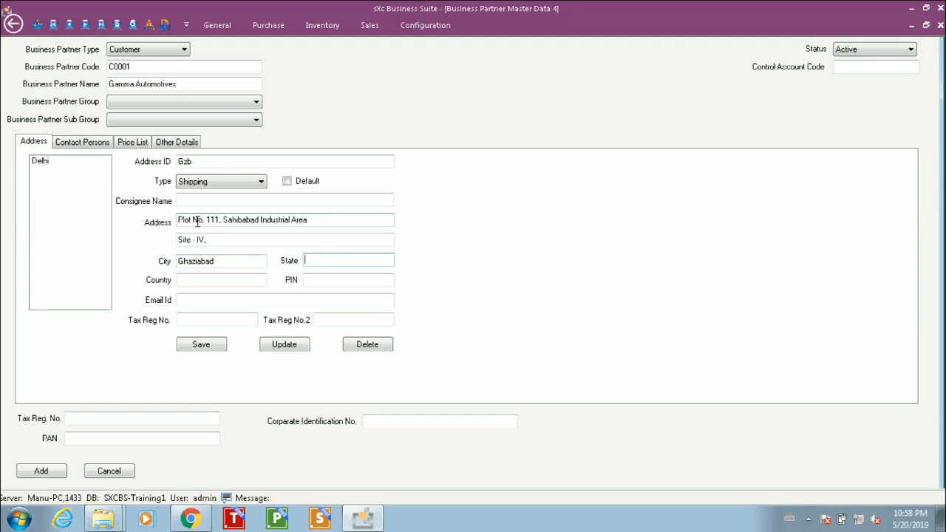
{"action": "key", "text": "Tab"}
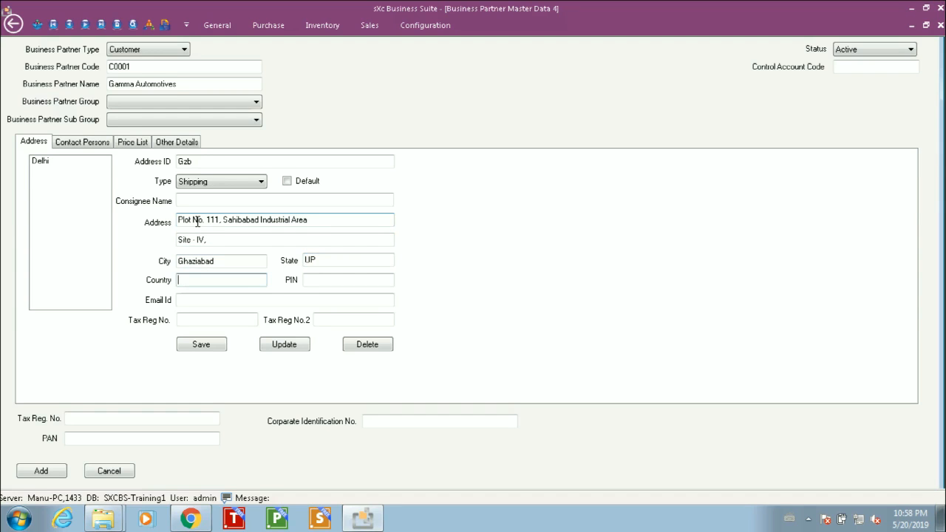
{"action": "type", "text": "India"}
{"action": "key", "text": "Tab"}
{"action": "type", "text": "20101"}
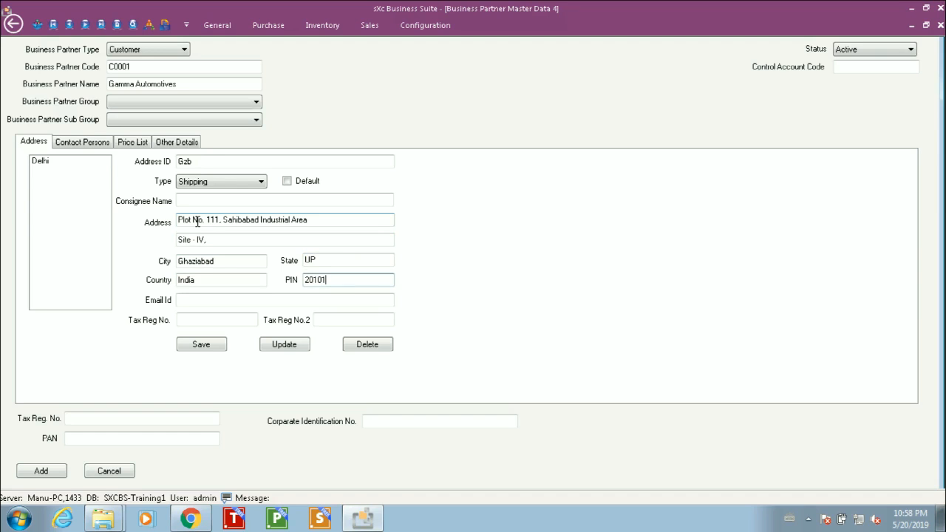
{"action": "type", "text": "2"}
{"action": "key", "text": "Tab"}
{"action": "key", "text": "Tab"}
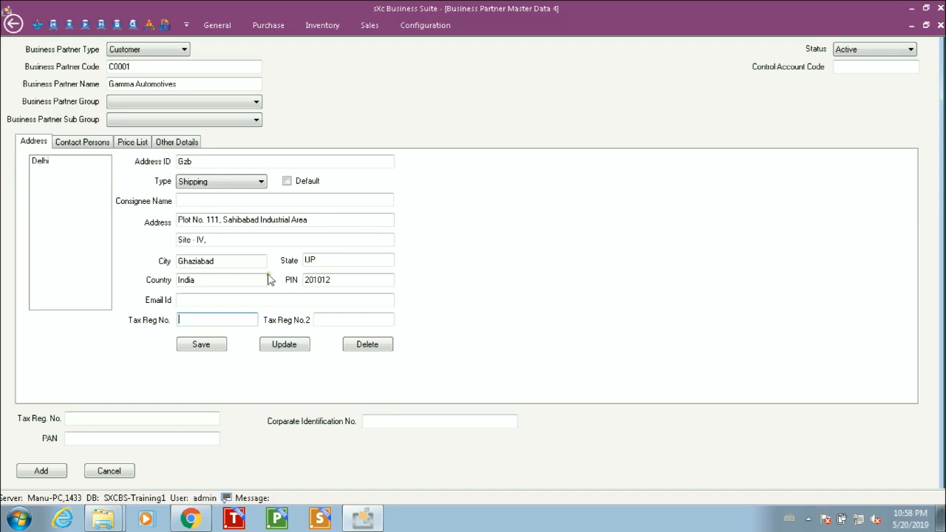
Step: Save the Gzb address and add customer C0001 Gamma Automotives
{"action": "left_click", "coordinate": [206, 344]}
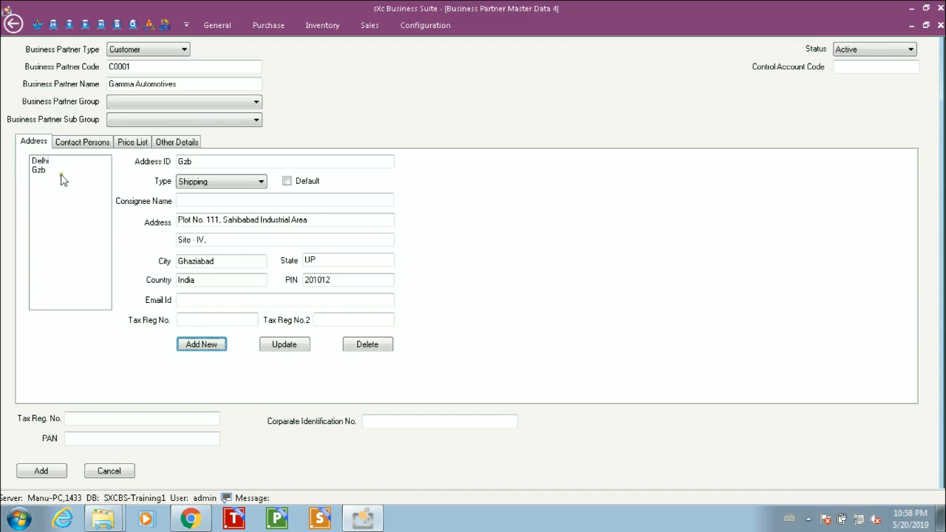
{"action": "left_click", "coordinate": [127, 438]}
{"action": "left_click", "coordinate": [42, 471]}
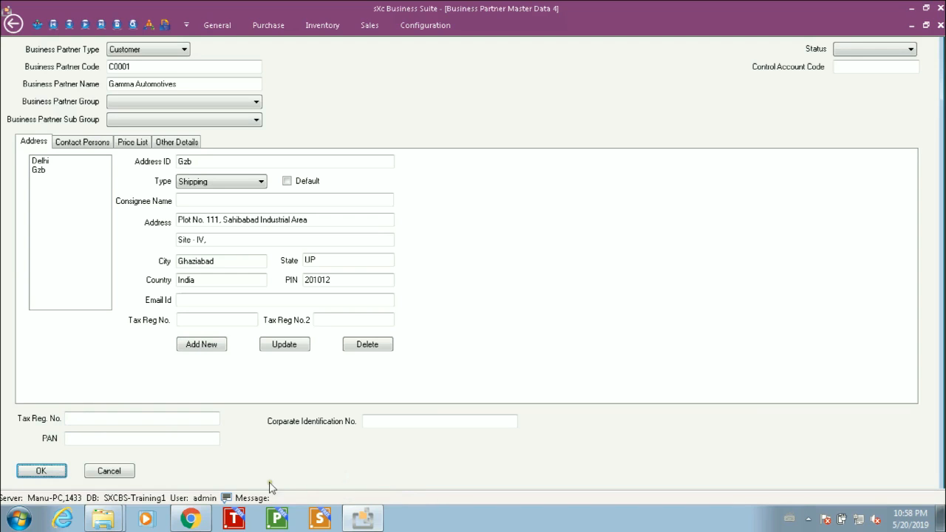
Step: Cancel the form and open a new Business Partner form in Find mode
{"action": "left_click", "coordinate": [121, 471]}
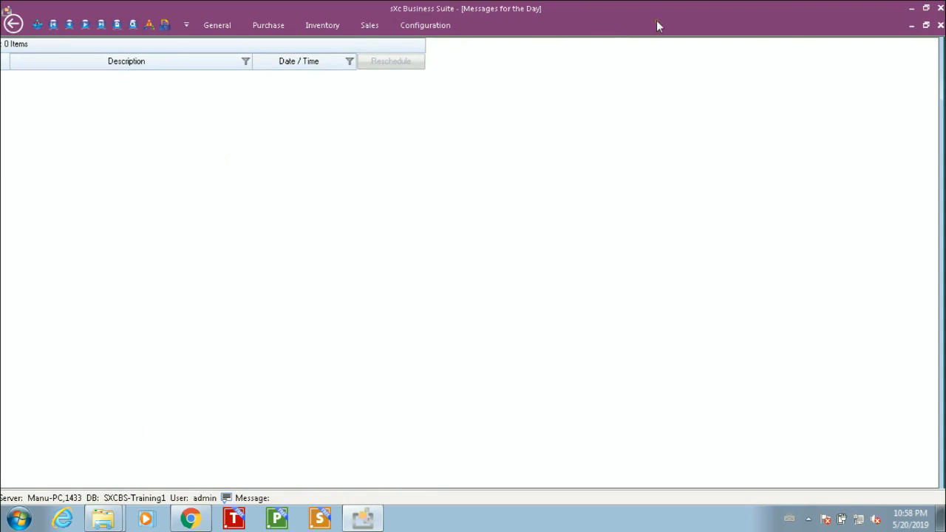
{"action": "left_click", "coordinate": [221, 28]}
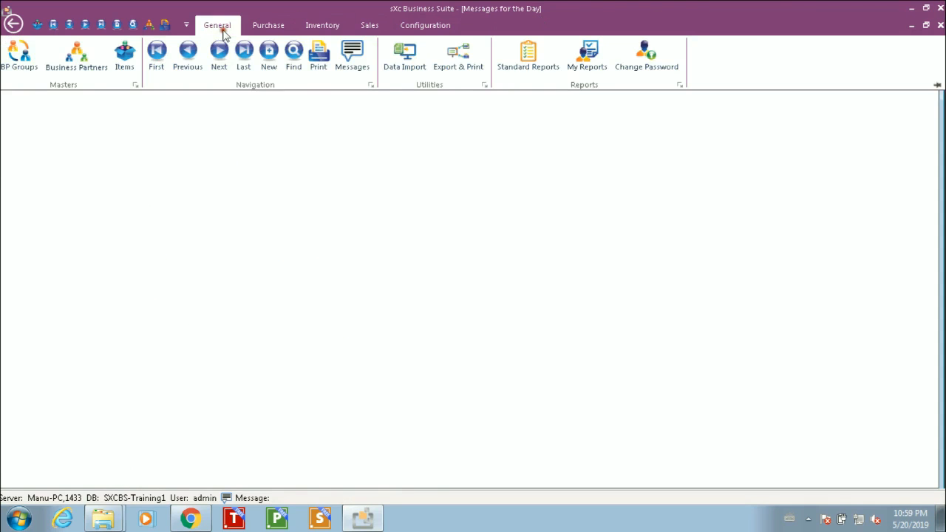
{"action": "left_click", "coordinate": [79, 59]}
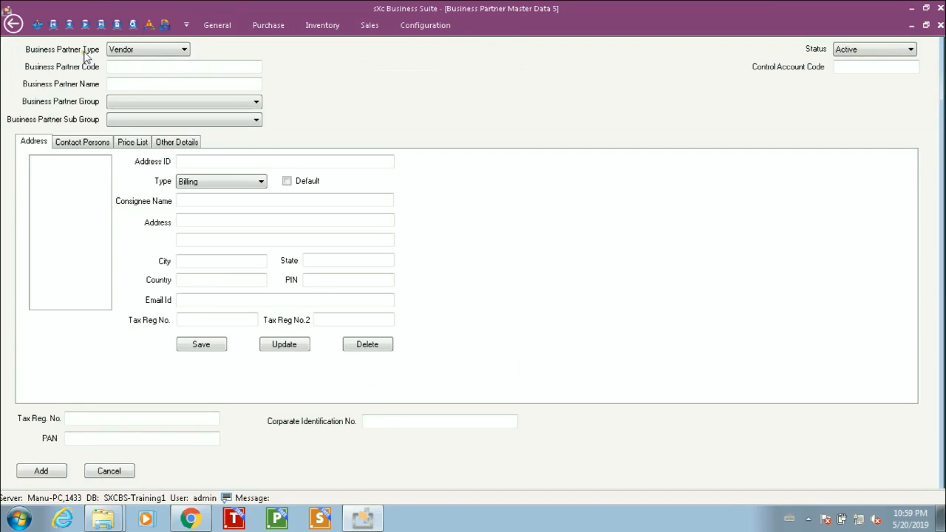
{"action": "left_click", "coordinate": [134, 25]}
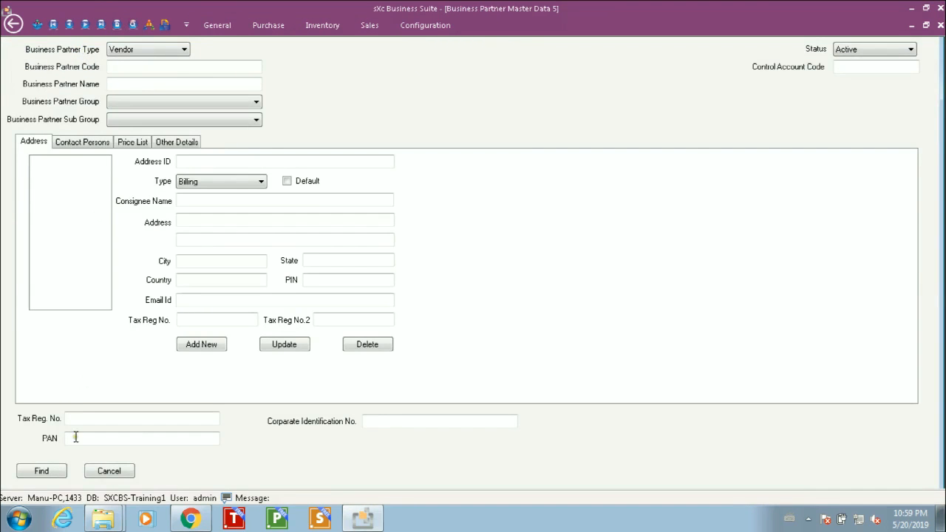
Step: Search business partners and load C0001 Gamma Automotives into the form
{"action": "left_click", "coordinate": [42, 470]}
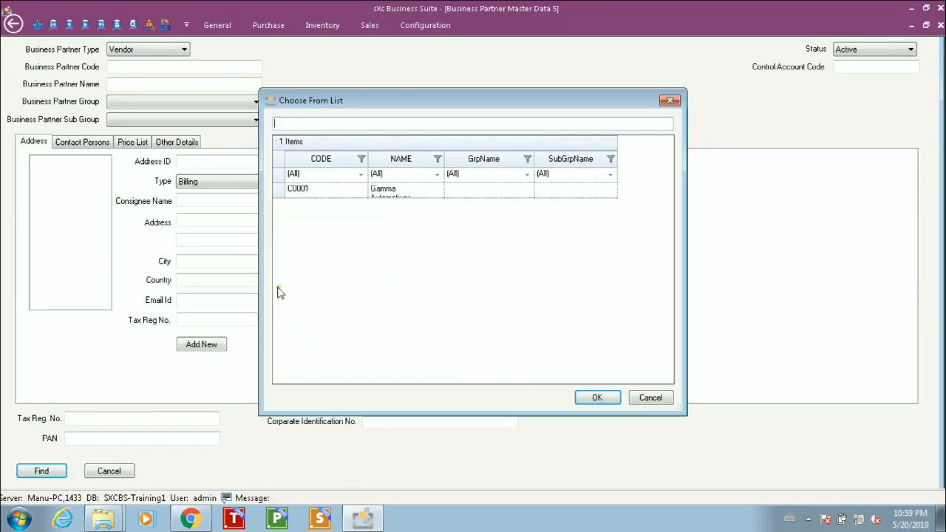
{"action": "double_click", "coordinate": [442, 158]}
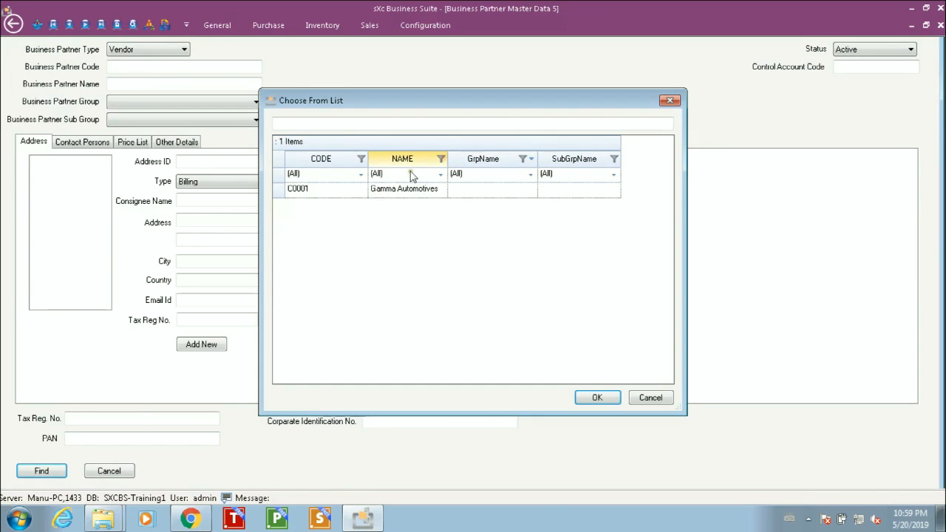
{"action": "left_click", "coordinate": [340, 188]}
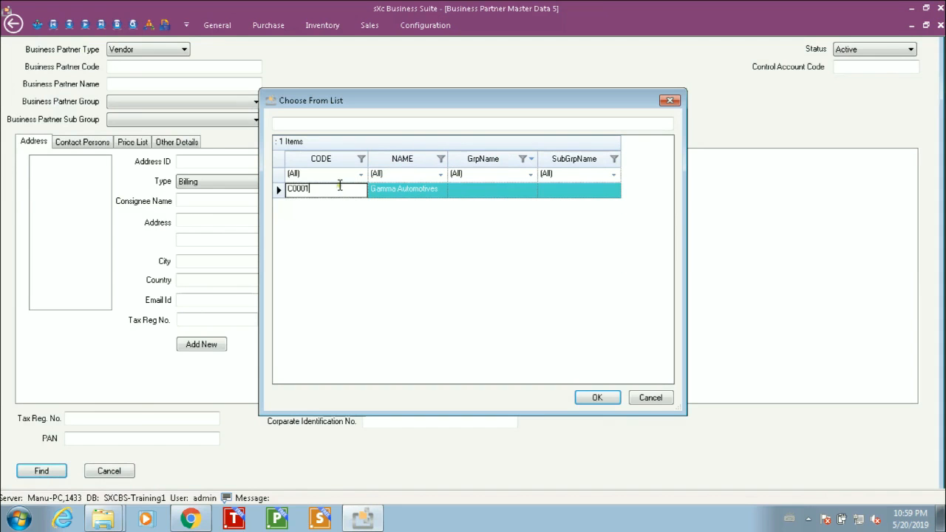
{"action": "left_click", "coordinate": [595, 398]}
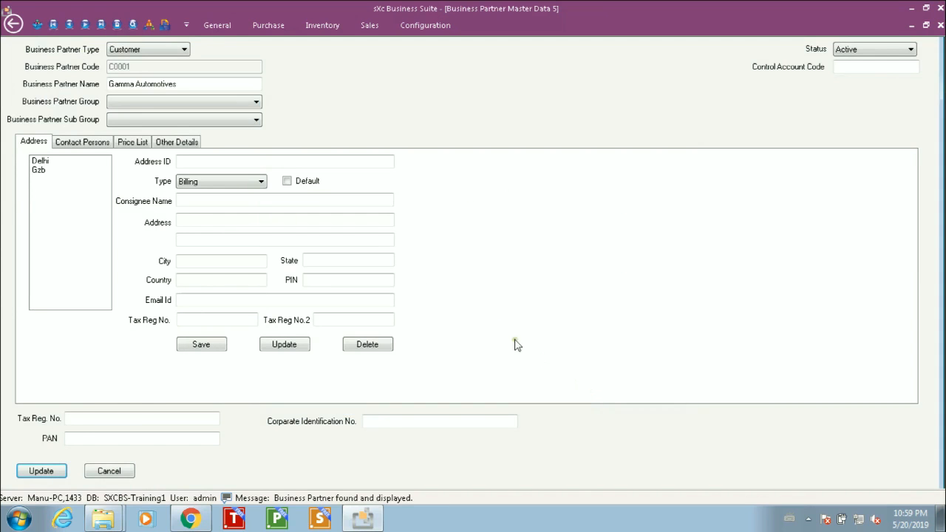
Step: Switch between the Delhi and Gzb addresses to review them, then go to Contact Persons
{"action": "left_click", "coordinate": [43, 162]}
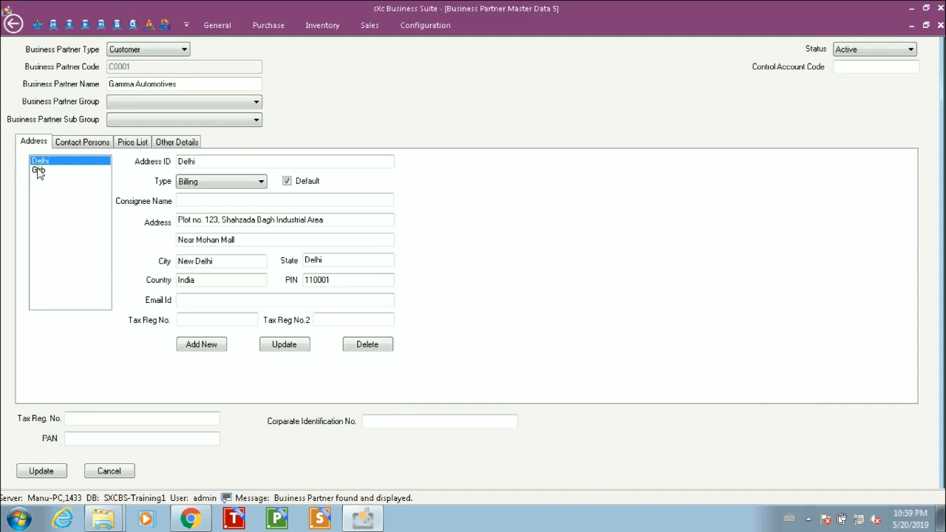
{"action": "left_click", "coordinate": [37, 171]}
{"action": "left_click", "coordinate": [38, 161]}
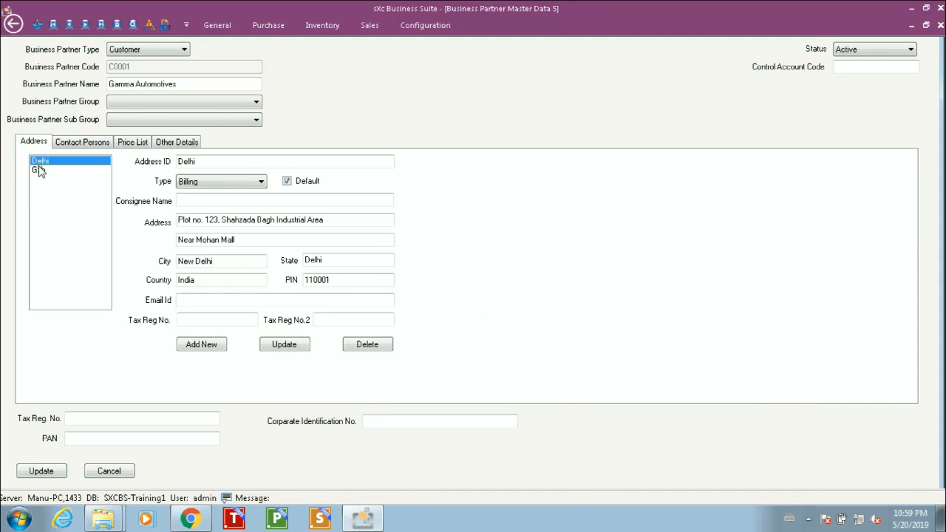
{"action": "left_click", "coordinate": [39, 170]}
{"action": "left_click", "coordinate": [40, 160]}
{"action": "left_click", "coordinate": [40, 170]}
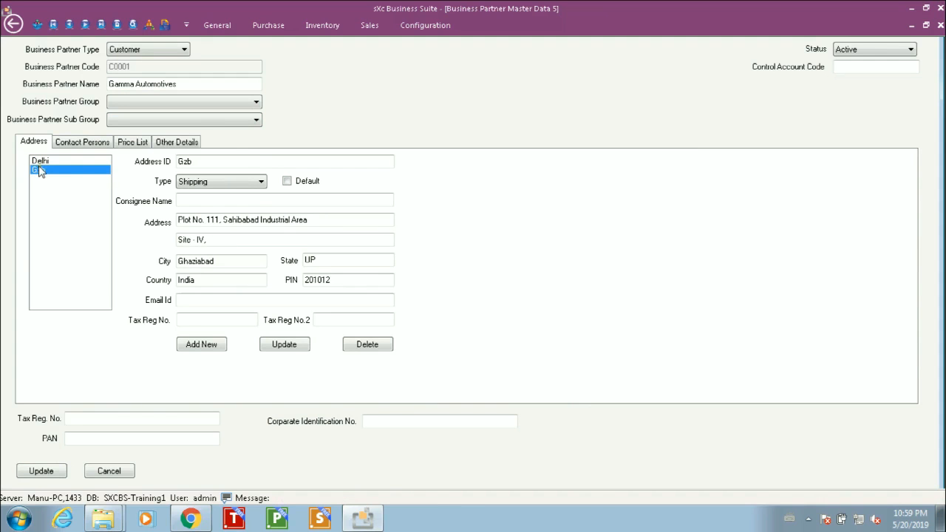
{"action": "left_click", "coordinate": [71, 142]}
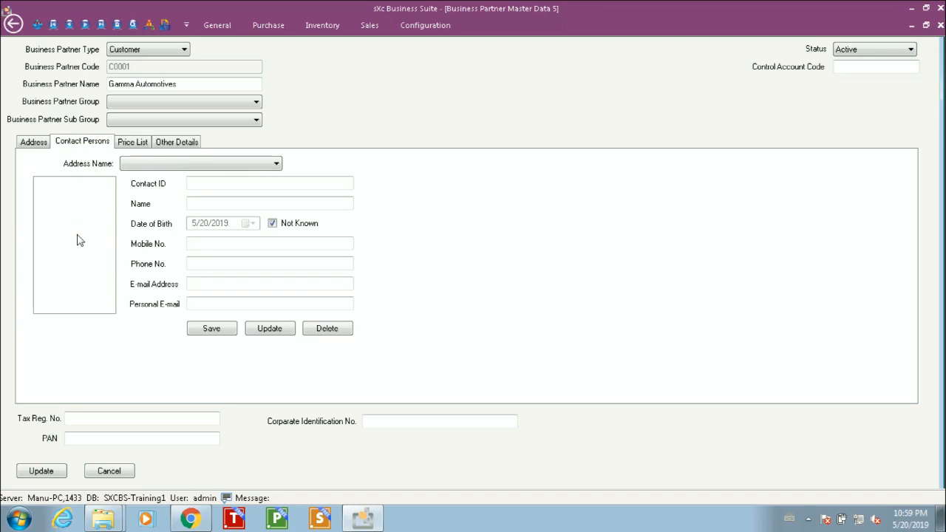
Step: Choose Delhi as the Address Name for the customer's contact persons
{"action": "left_click", "coordinate": [137, 166]}
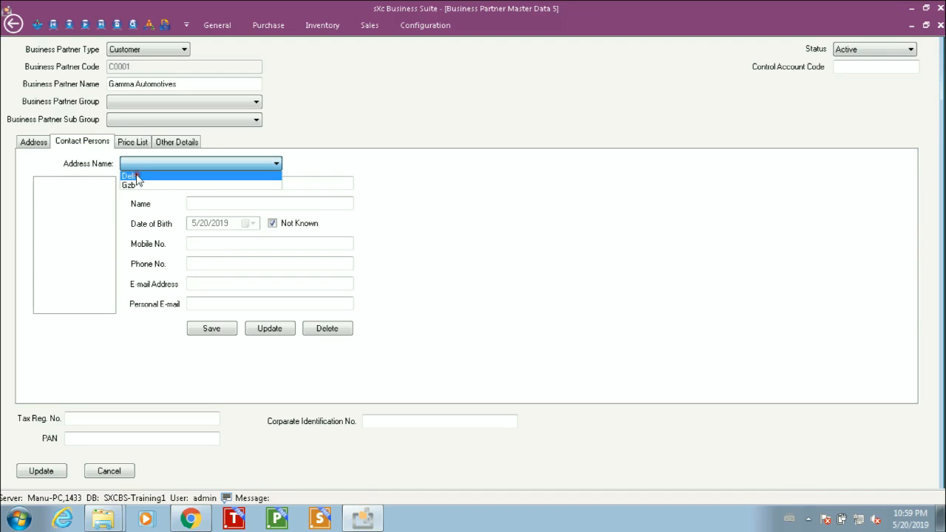
{"action": "left_click", "coordinate": [138, 177]}
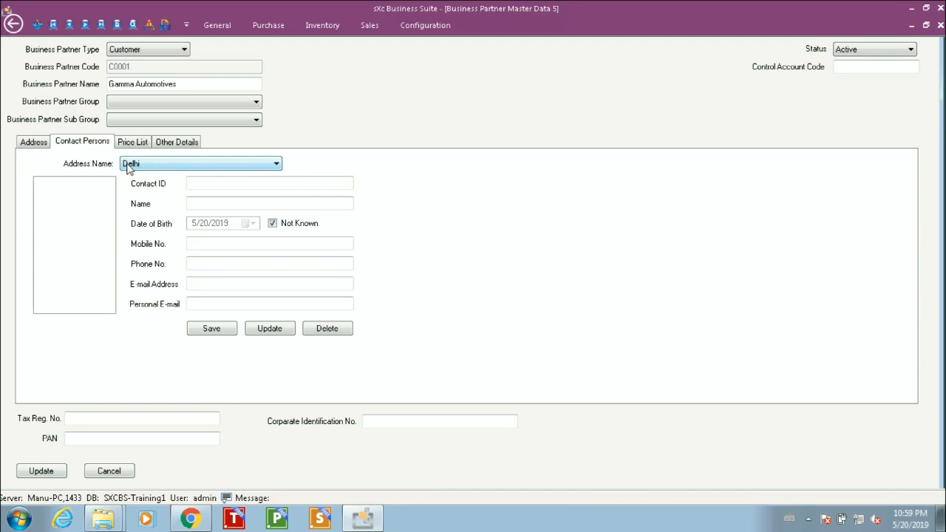
{"action": "left_click", "coordinate": [209, 183]}
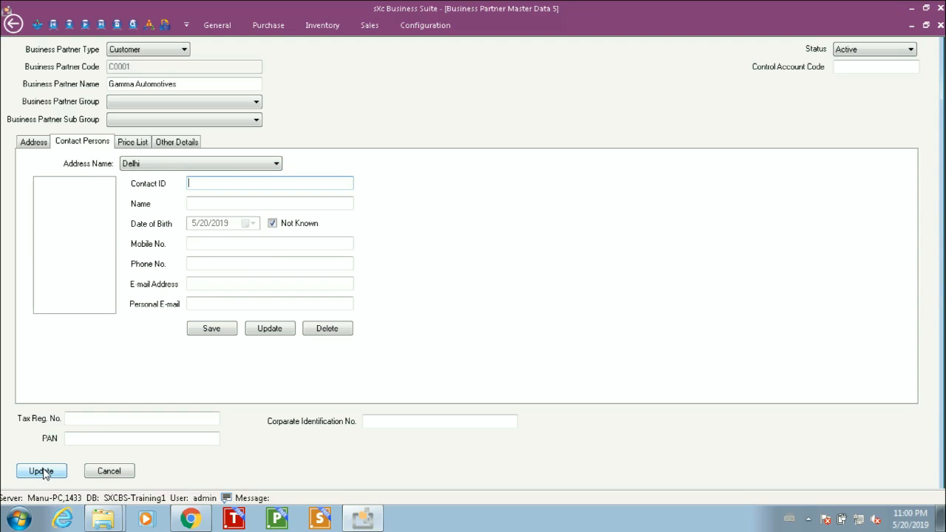
Step: Review the customer's Price List, Other Details and Contact Persons tabs, then return to the Gzb shipping address
{"action": "left_click", "coordinate": [131, 145]}
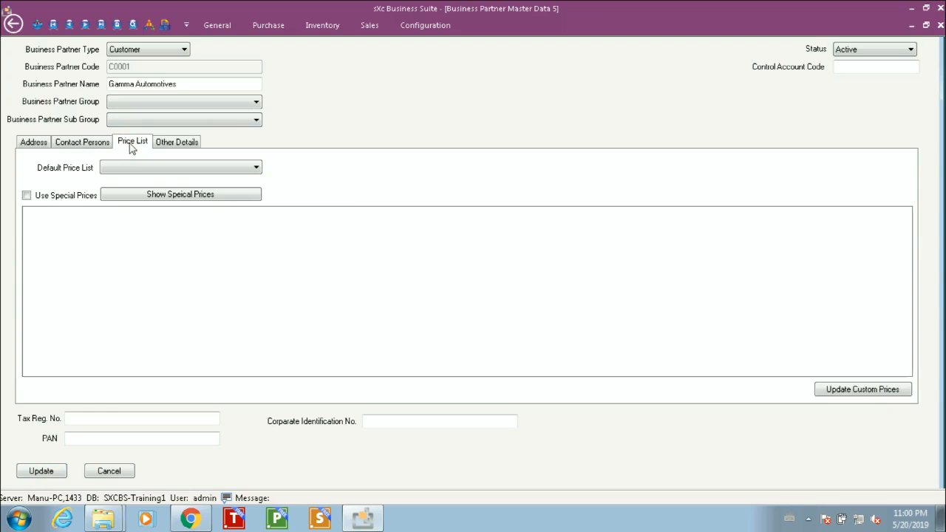
{"action": "left_click", "coordinate": [169, 145]}
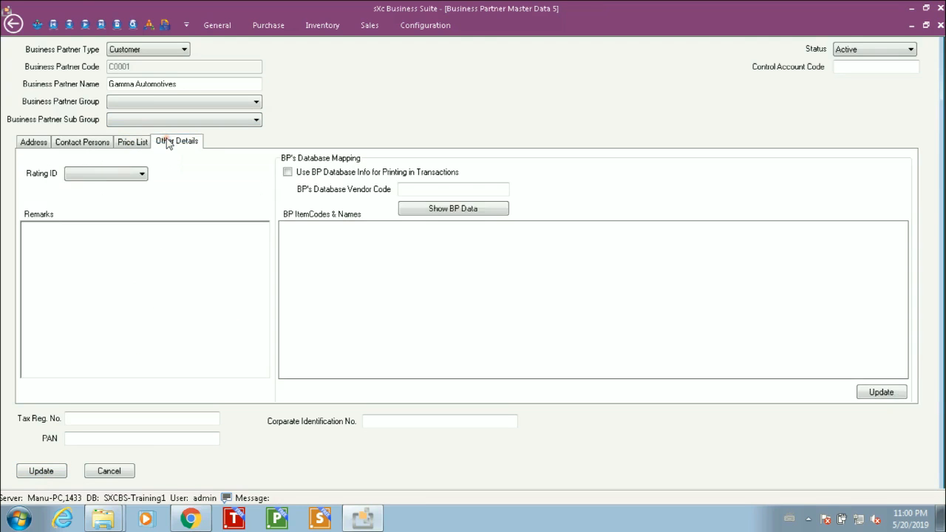
{"action": "left_click", "coordinate": [136, 150]}
{"action": "left_click", "coordinate": [100, 146]}
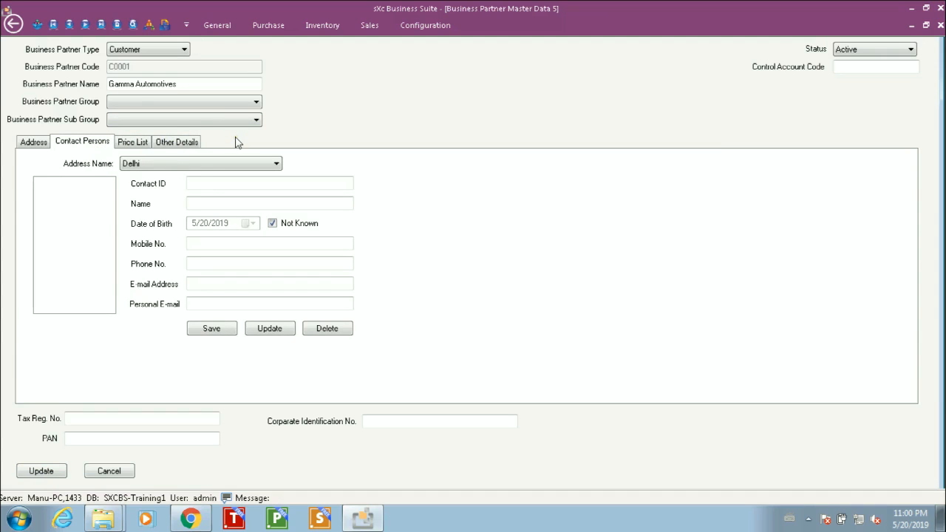
{"action": "left_click", "coordinate": [34, 143]}
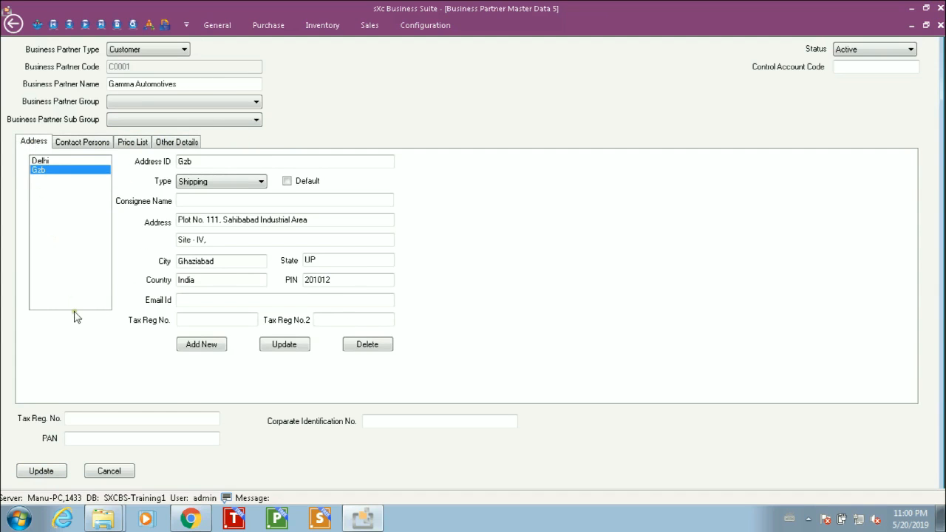